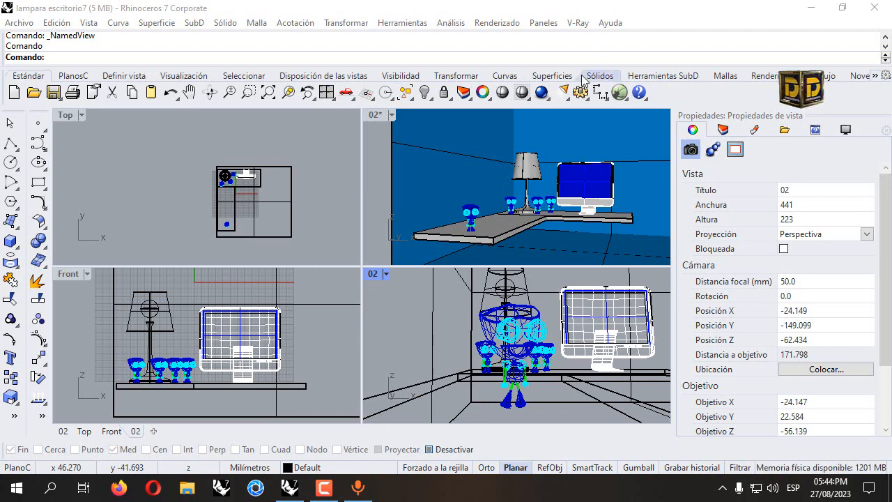
Draw a rectangular clipping plane around the whole room in the Top view and select it.
left_click(339, 145)
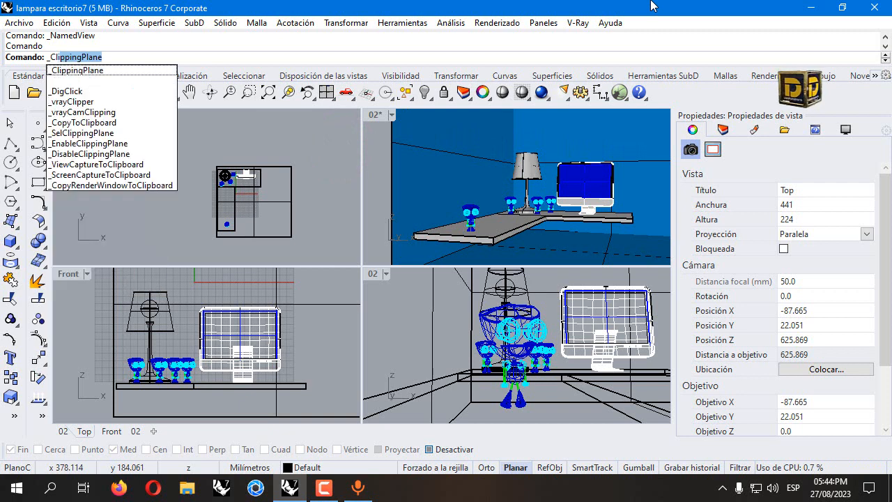
left_click(128, 72)
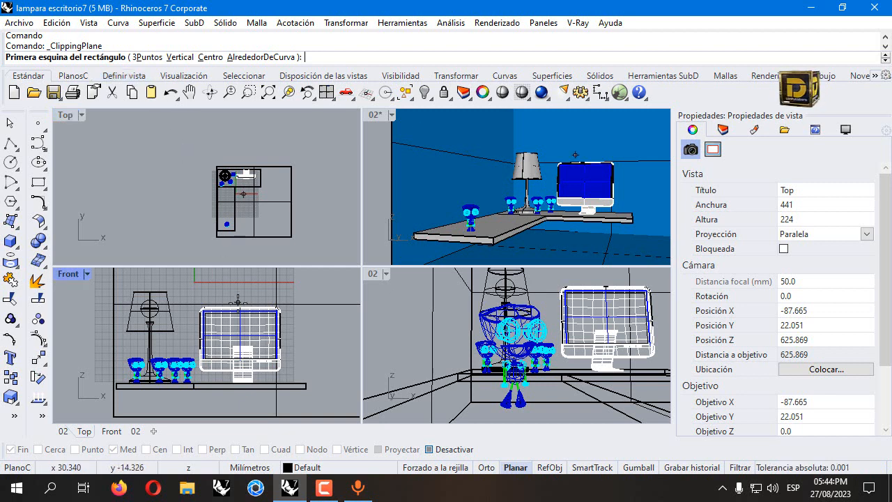
left_click(193, 139)
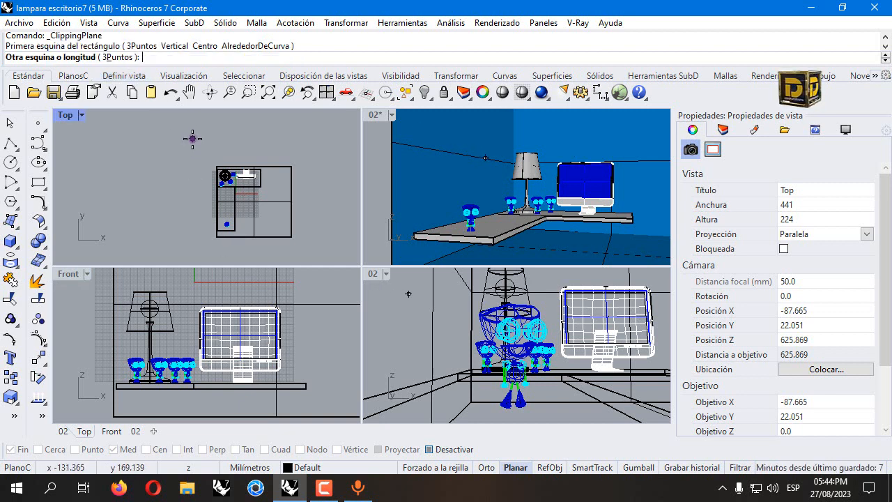
left_click(302, 245)
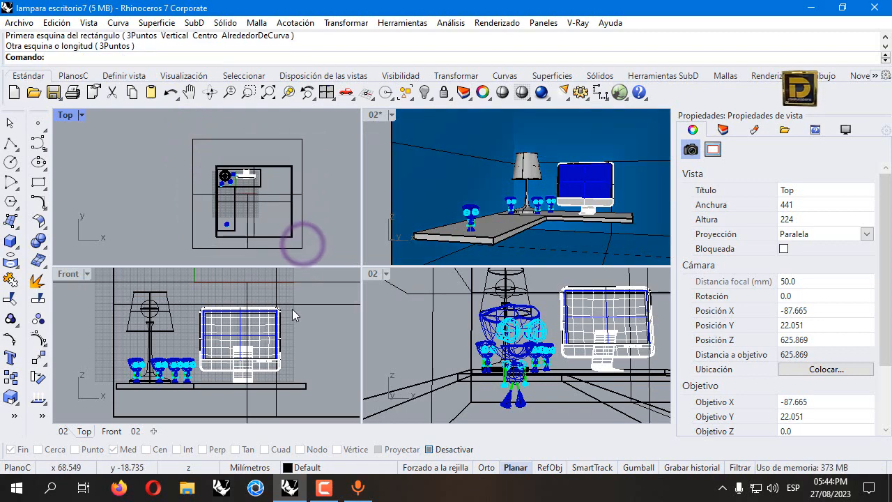
left_click(288, 252)
Change the wireframe 02 viewport to the right-side (Derecha) view.
scroll(485, 335, "down", 8)
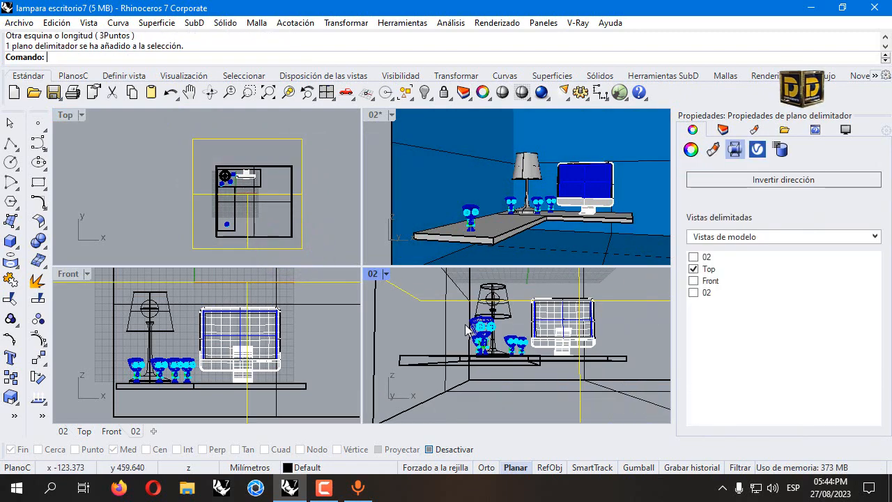
right_click_drag(485, 335, 392, 290)
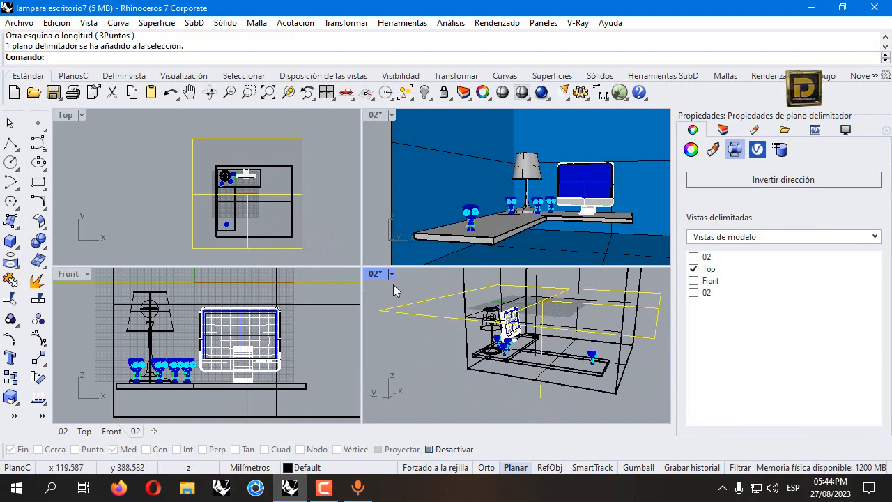
left_click(391, 274)
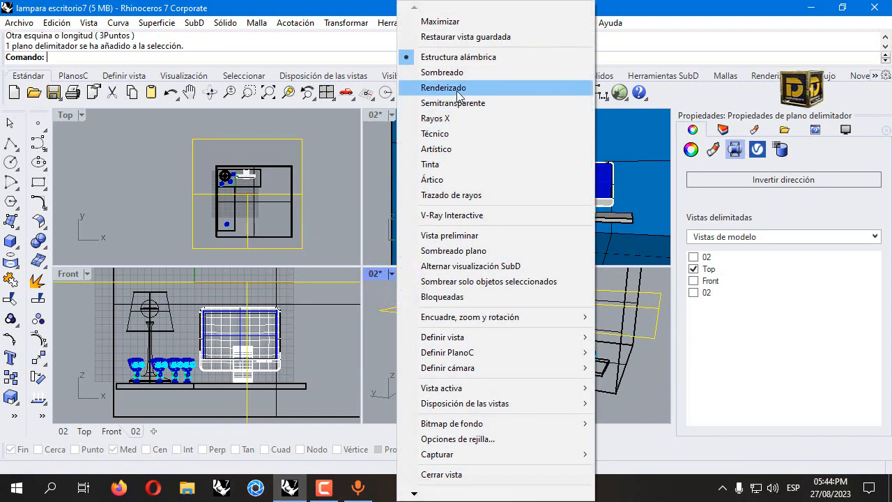
mouse_move(443, 318)
mouse_move(454, 337)
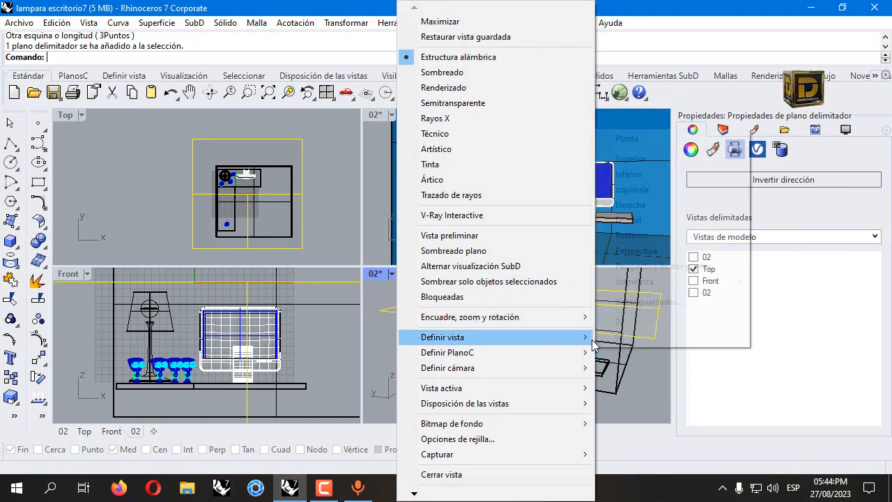
left_click(642, 205)
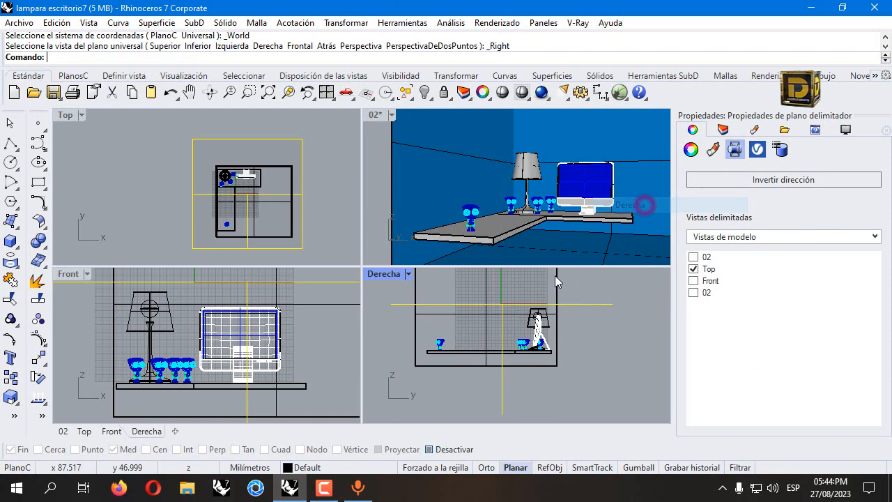
Enable the clipping plane for the shaded view 02 and reposition it across the upper part of the room in the Derecha view.
left_click_drag(479, 321, 484, 340)
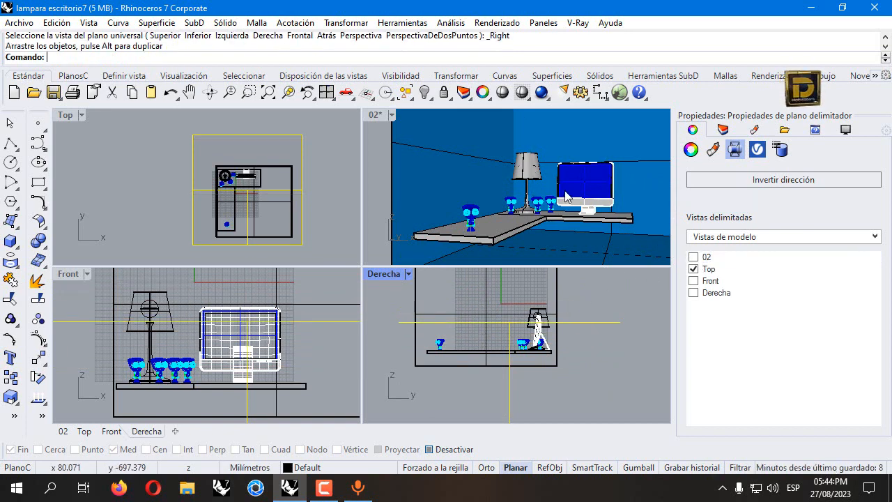
left_click(694, 257)
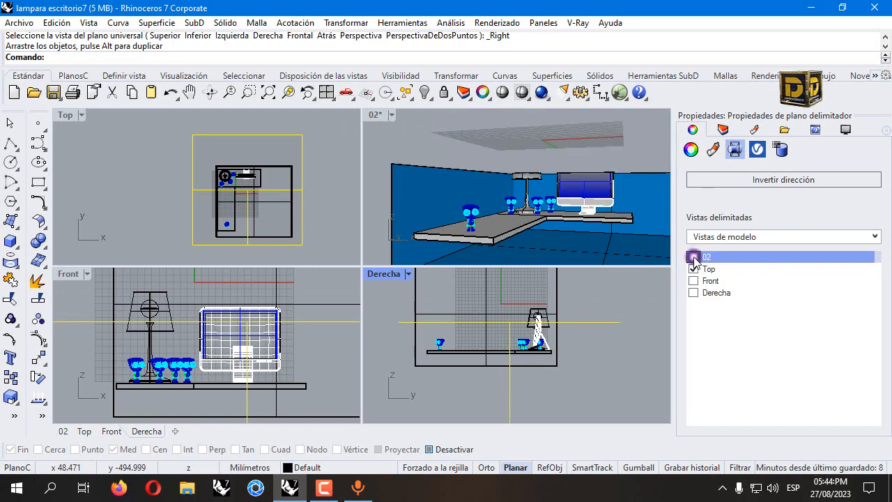
left_click_drag(472, 331, 475, 305)
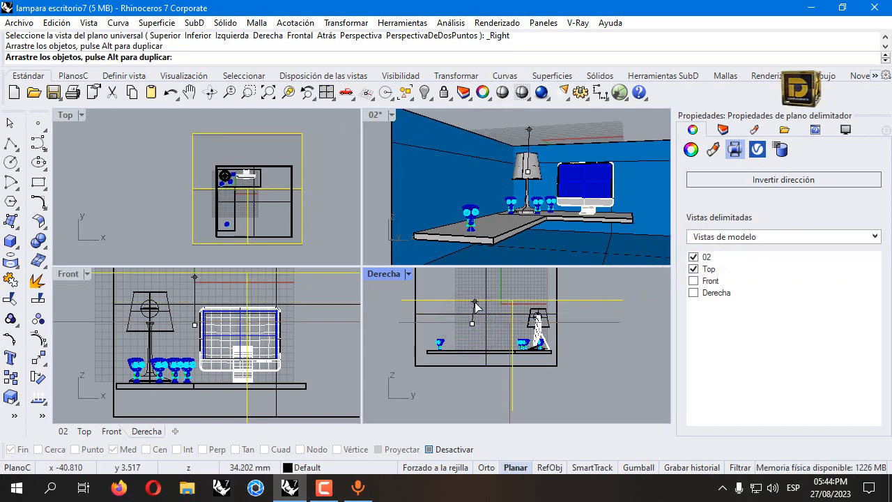
left_click_drag(475, 305, 447, 305)
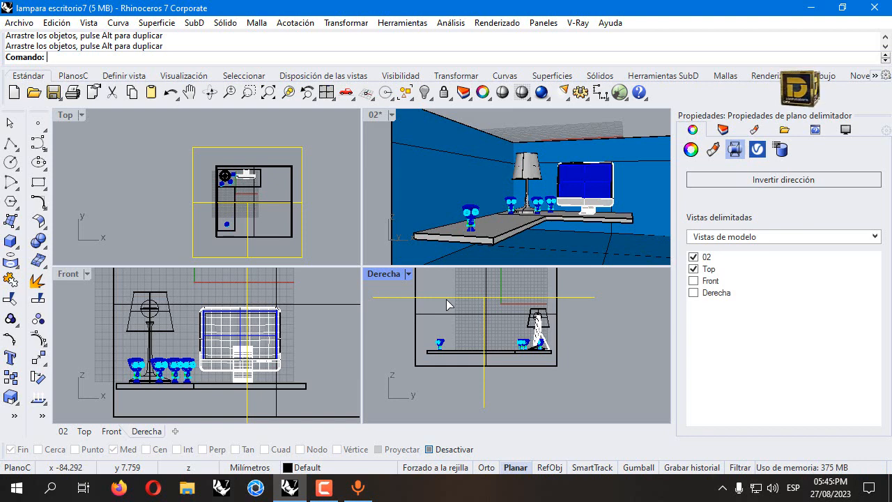
Check the side wall, the back wall and the lone figurine by selecting each of them.
left_click(420, 191)
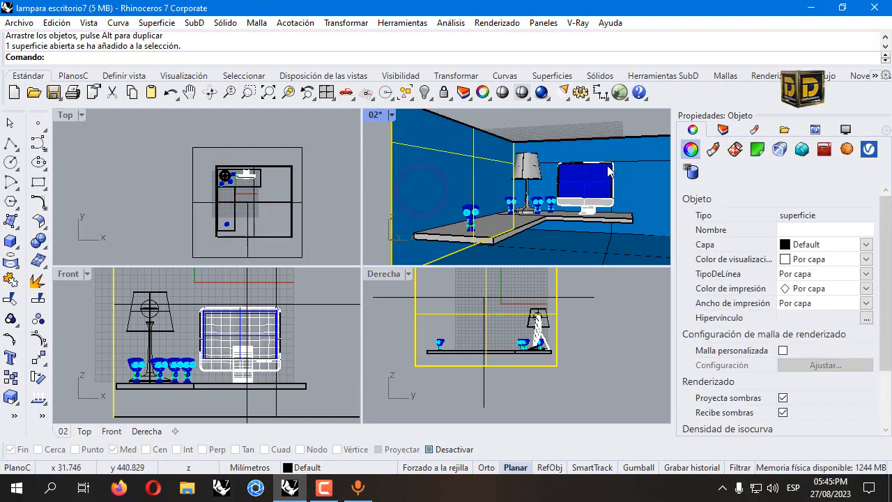
left_click(637, 167)
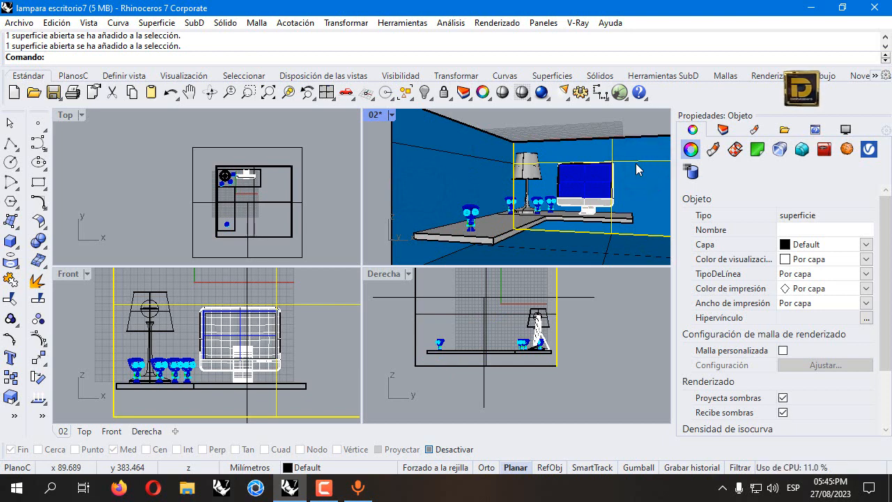
left_click(438, 168)
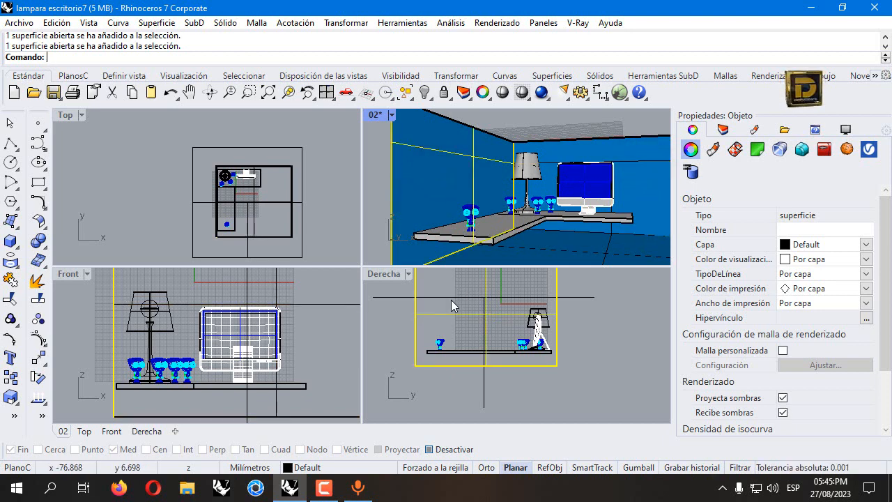
left_click_drag(432, 330, 453, 354)
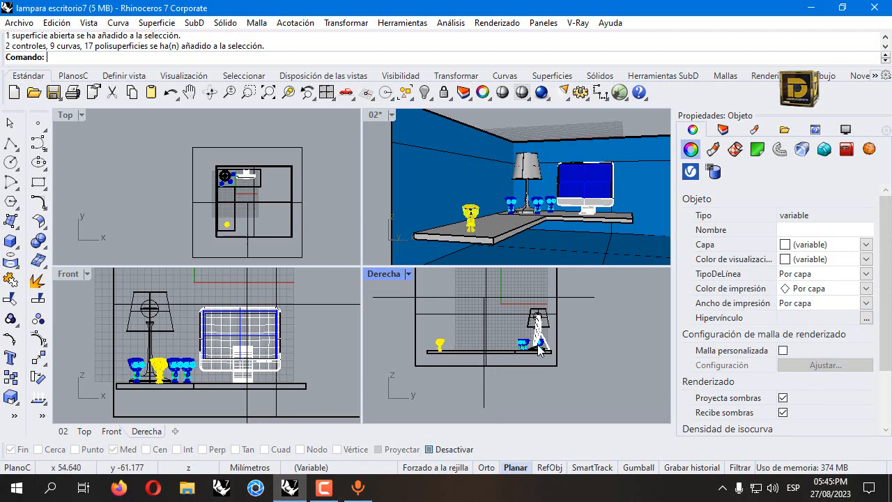
Raise the horizontal clipping plane by about 16 mm in the Derecha view.
left_click(460, 332)
mouse_move(449, 296)
left_mouse_down()
mouse_move(453, 343)
mouse_move(454, 298)
left_mouse_up()
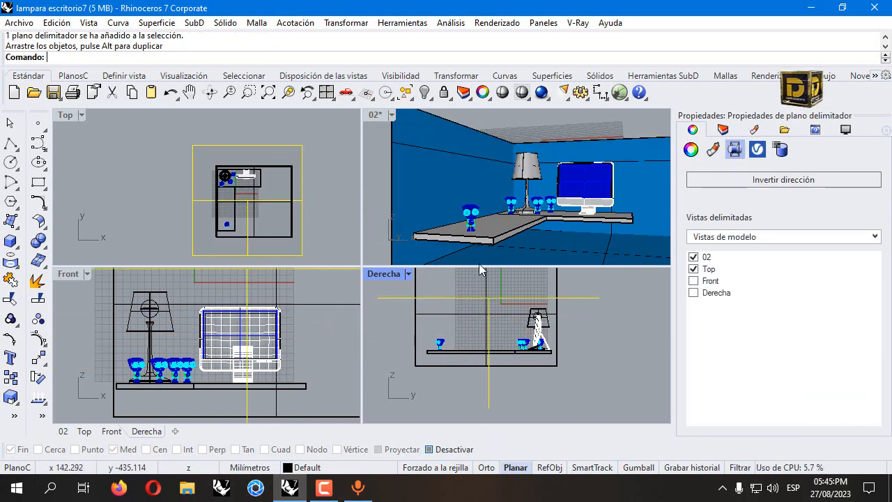
left_click_drag(463, 298, 464, 286)
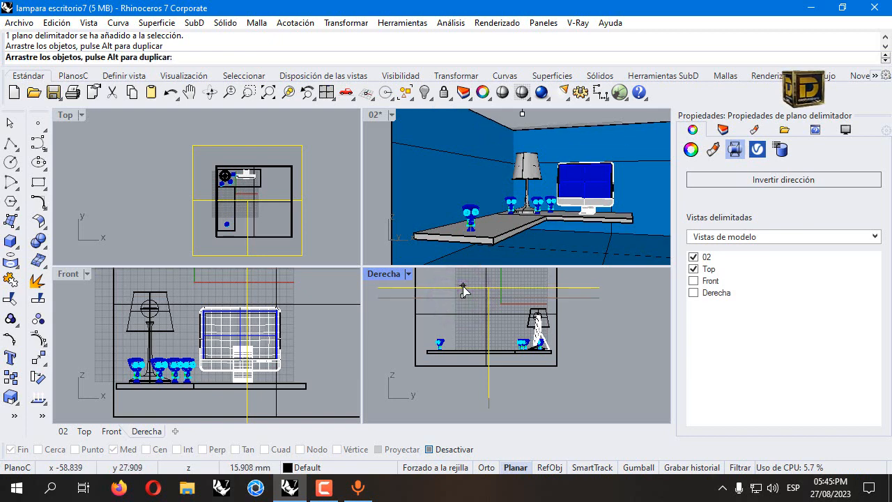
Rotate the clipping plane in the Derecha view so that it slopes upward toward the back wall.
scroll(482, 319, "down", 2)
right_click_drag(486, 296, 486, 326)
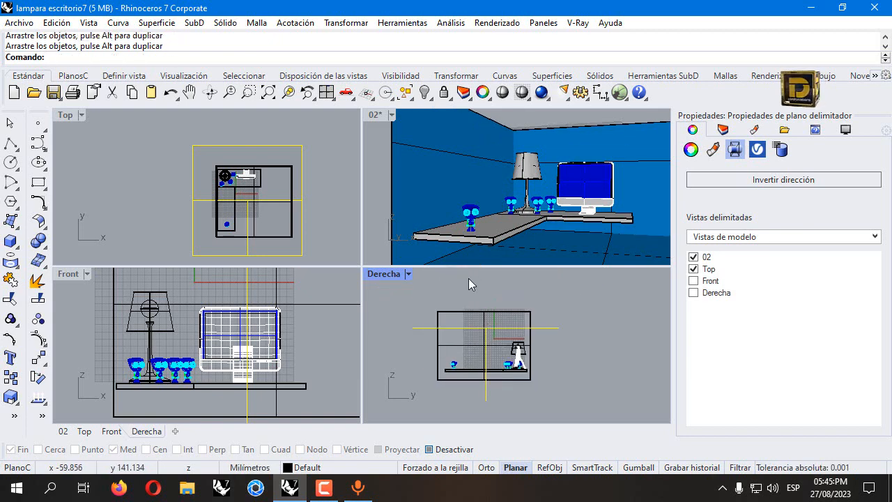
left_click(347, 24)
left_click(353, 69)
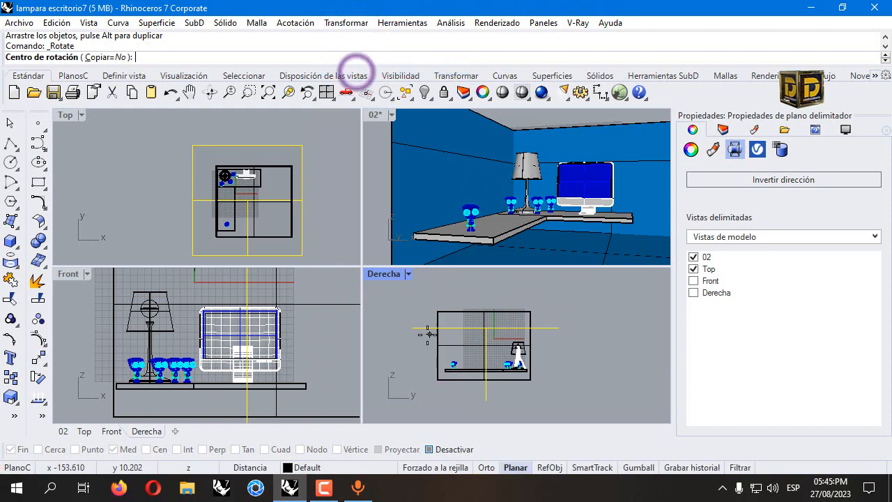
left_click(424, 334)
left_click(554, 349)
left_click(502, 302)
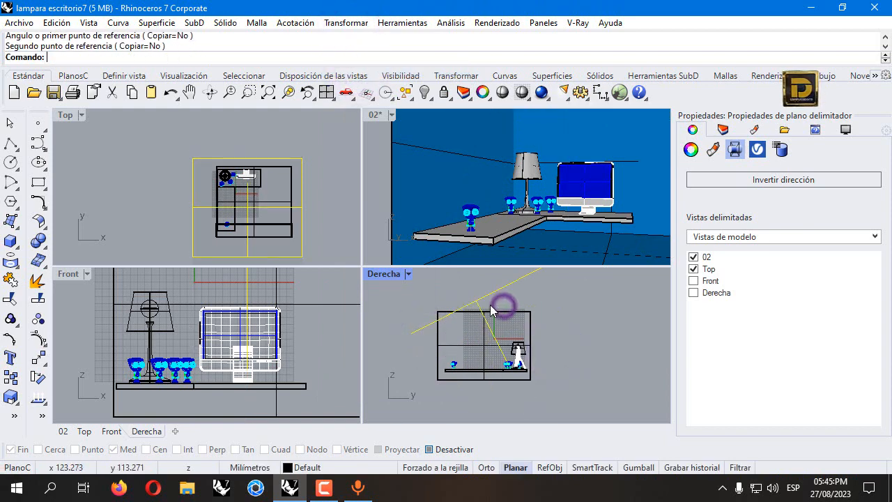
Move the tilted clipping plane down through the room and enable its clipping in the Derecha view.
left_click_drag(479, 303, 505, 336)
scroll(506, 222, "down", 2)
right_click_drag(566, 204, 603, 211)
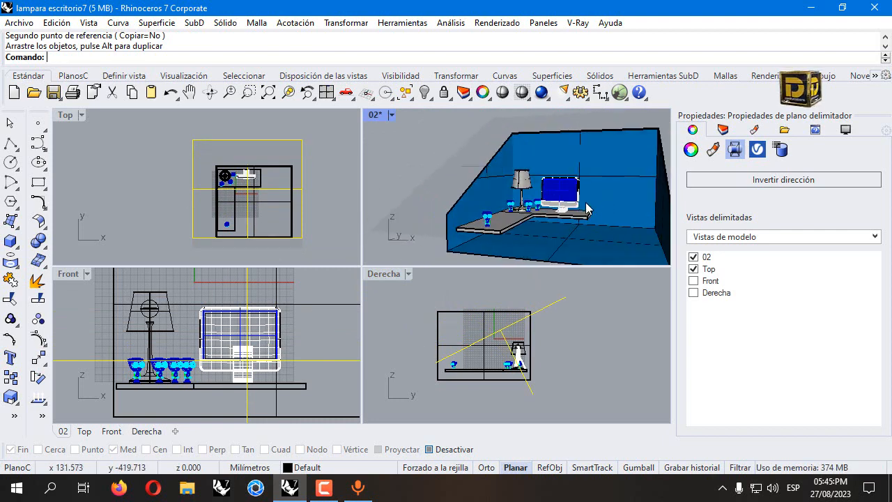
left_click_drag(502, 333, 482, 339)
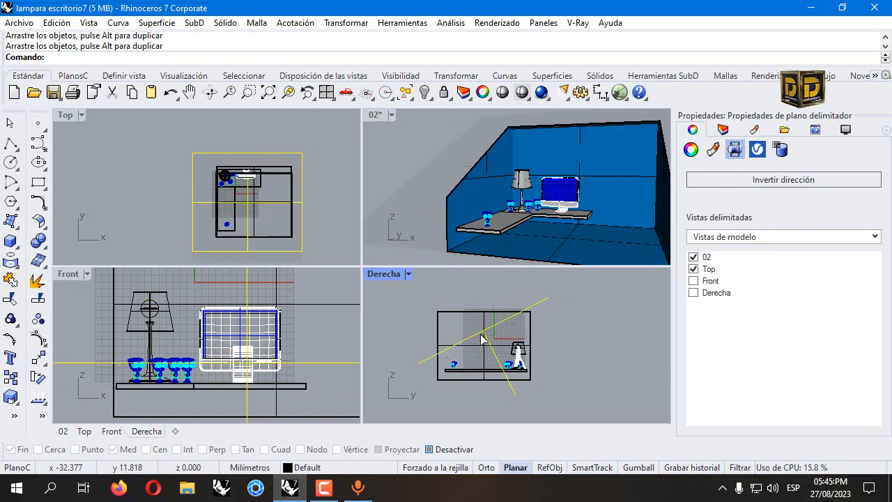
left_click(693, 293)
mouse_move(530, 301)
left_mouse_down()
mouse_move(547, 322)
mouse_move(526, 300)
left_mouse_up()
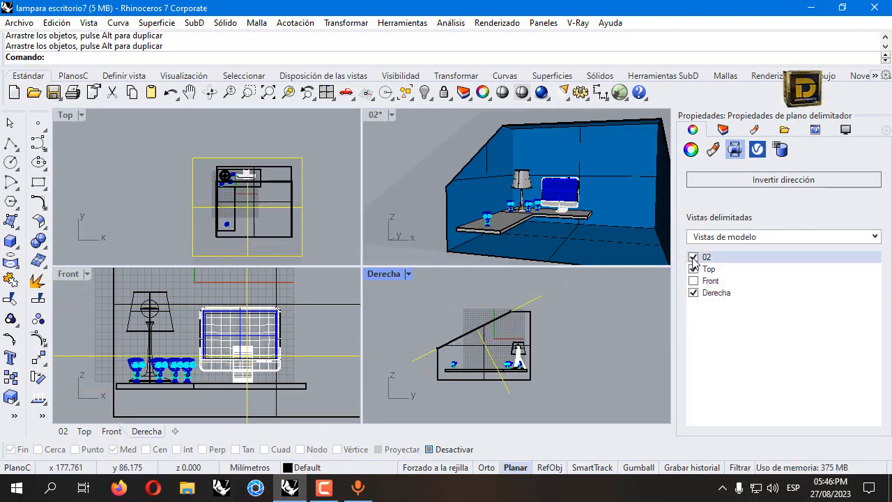
Set the perspective view 02 to the Rendered (Renderizado) display mode.
right_click_drag(412, 154, 391, 126)
left_click(392, 115)
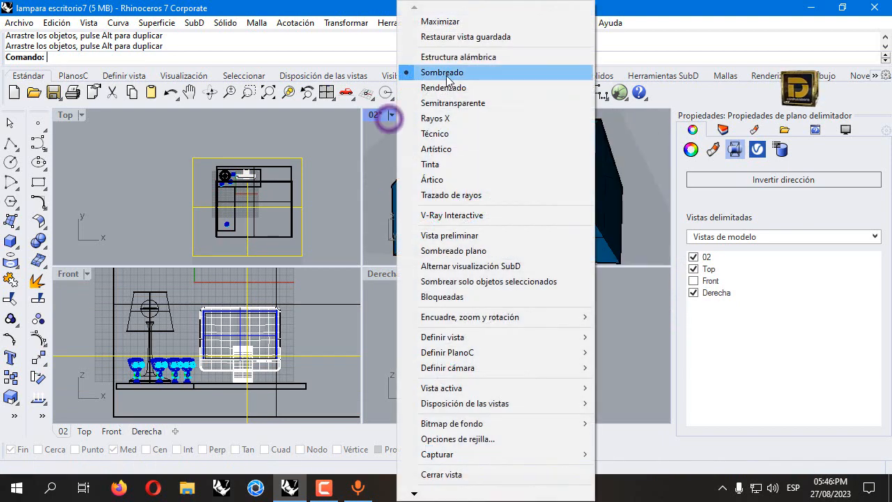
left_click(449, 88)
mouse_move(497, 170)
right_mouse_down()
mouse_move(455, 162)
mouse_move(502, 169)
mouse_move(486, 169)
right_mouse_up()
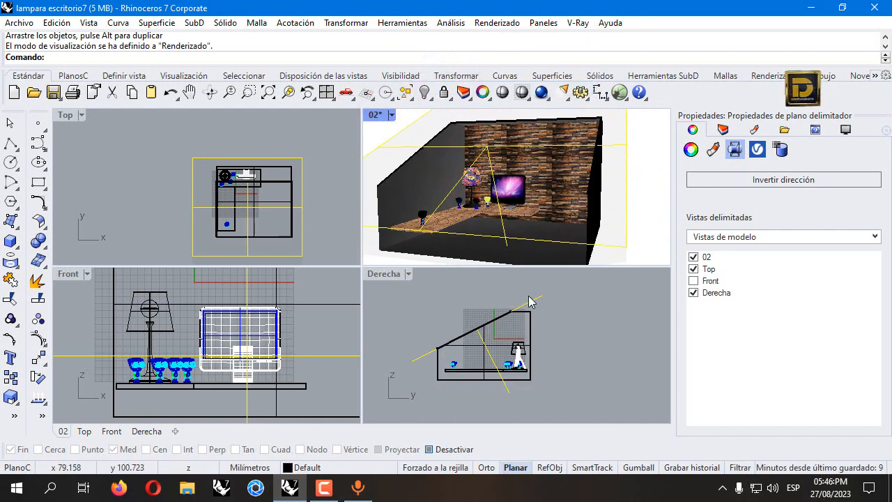
Lower the tilted clipping plane so it cuts the room diagonally down to the floor, and deselect it.
mouse_move(530, 301)
left_mouse_down()
mouse_move(537, 333)
mouse_move(533, 308)
mouse_move(521, 302)
left_mouse_up()
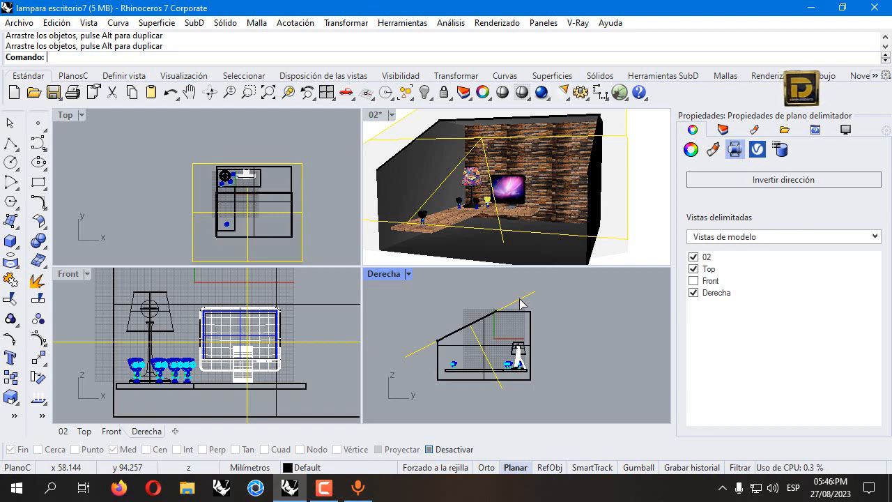
left_click_drag(520, 303, 519, 342)
left_click(485, 321)
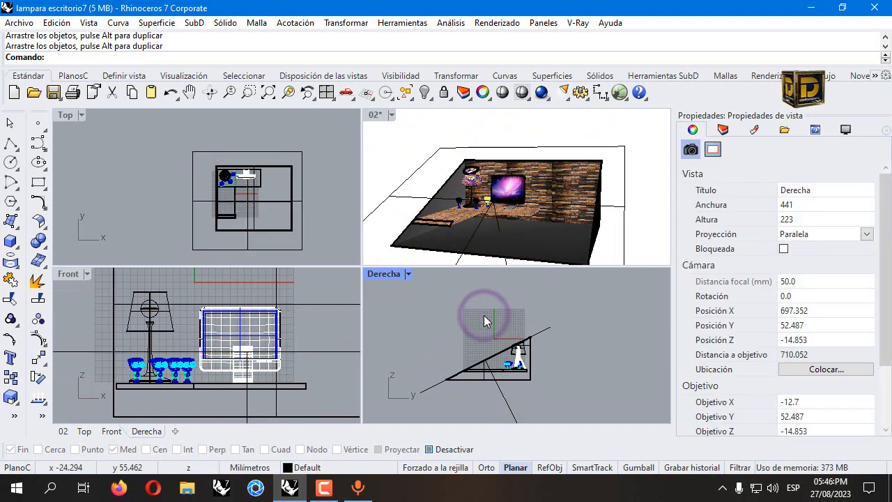
Draw a second clipping plane across the room in the Top view with the PlanoDelimitador command.
type("P")
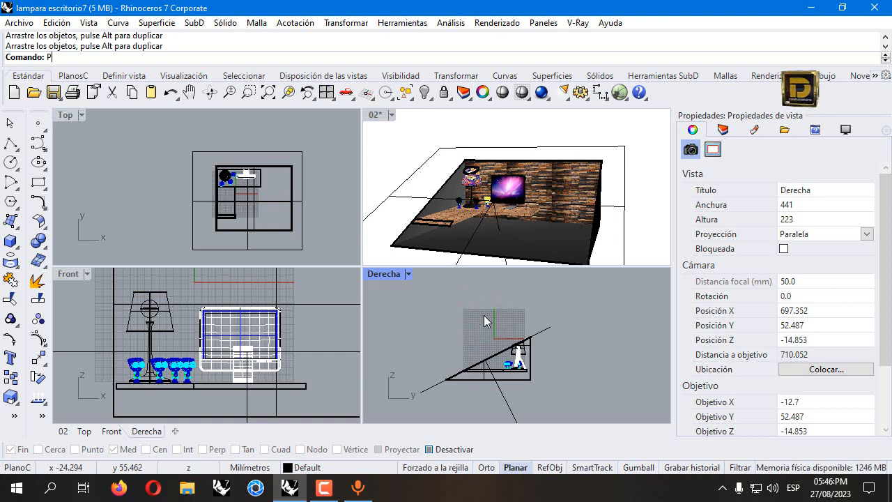
type("lanoDelimitador")
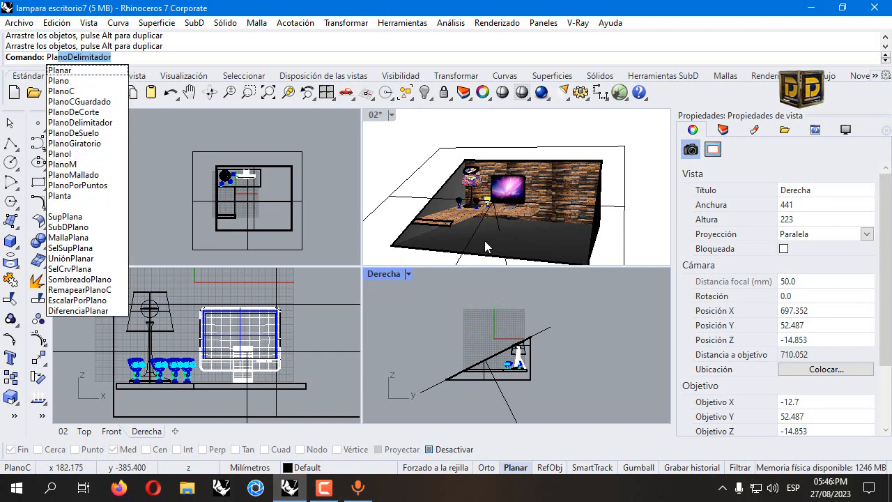
key("Return")
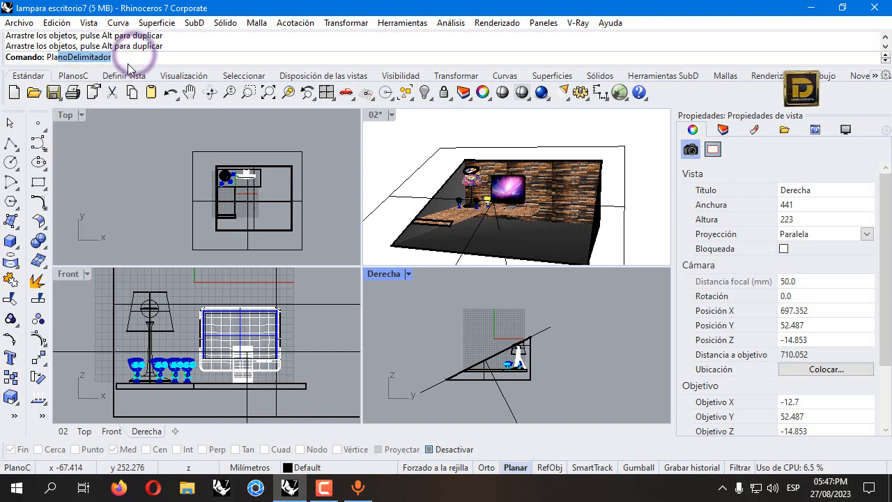
left_click(158, 166)
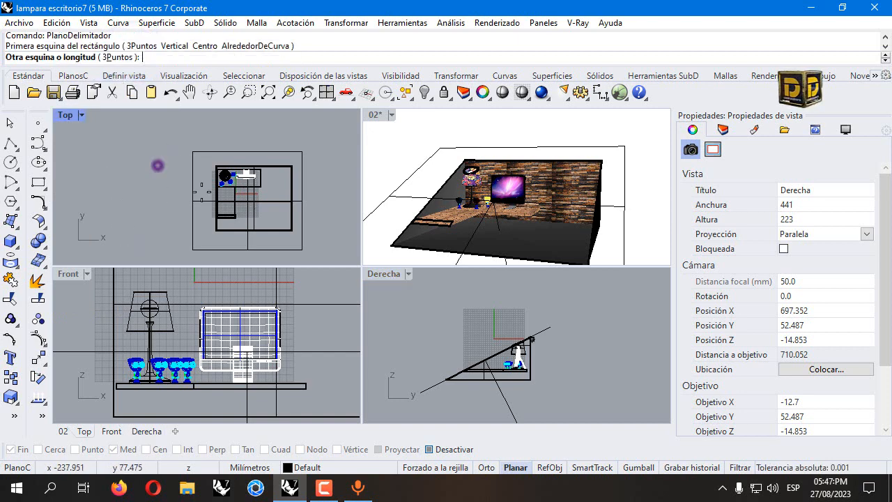
left_click(322, 240)
Delete the tilted clipping plane.
left_click(283, 149)
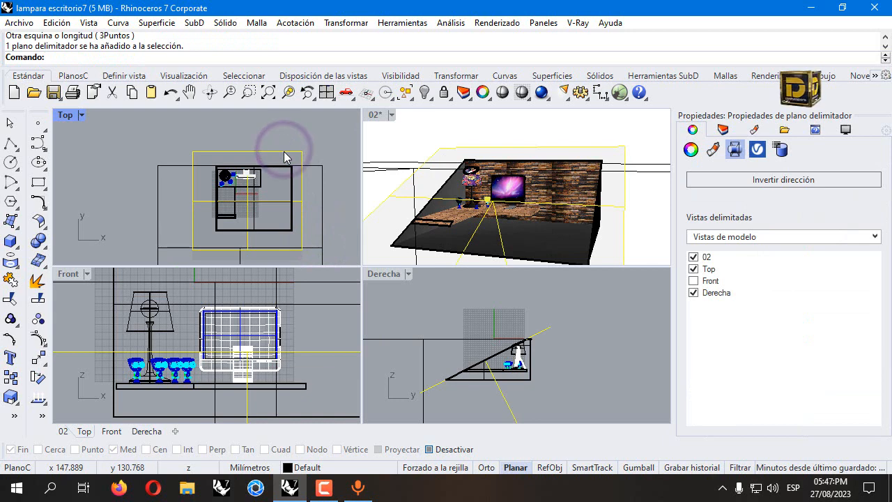
key("Delete")
Try the remaining clipping plane on view 02 from a shifted position and delete it.
left_click(420, 341)
left_click_drag(422, 341, 449, 346)
left_click(692, 257)
key("Delete")
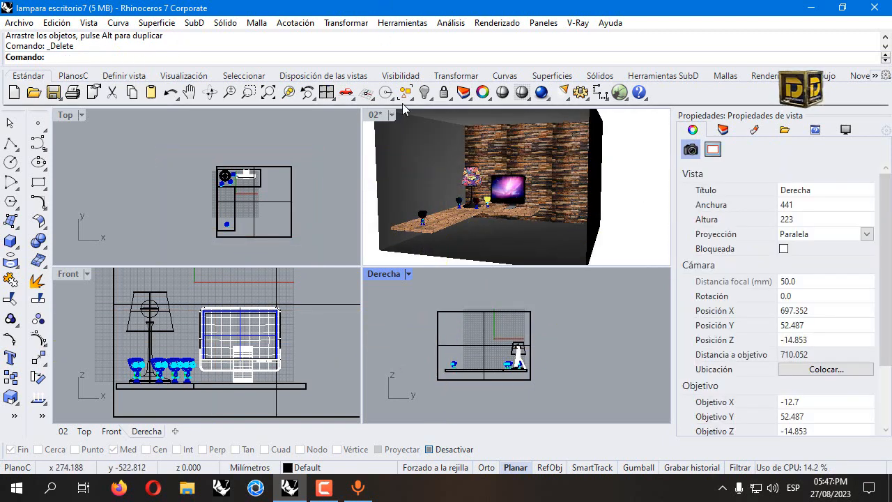
Draw a horizontal clipping plane enclosing the whole room in the Top view with the PlanoDelimitador command.
left_click(332, 98)
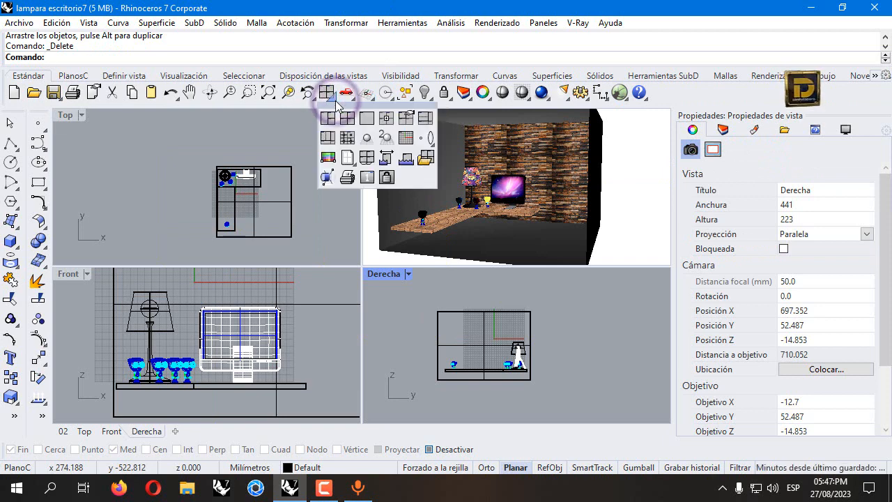
left_click(327, 178)
left_click(203, 154)
left_click(310, 260)
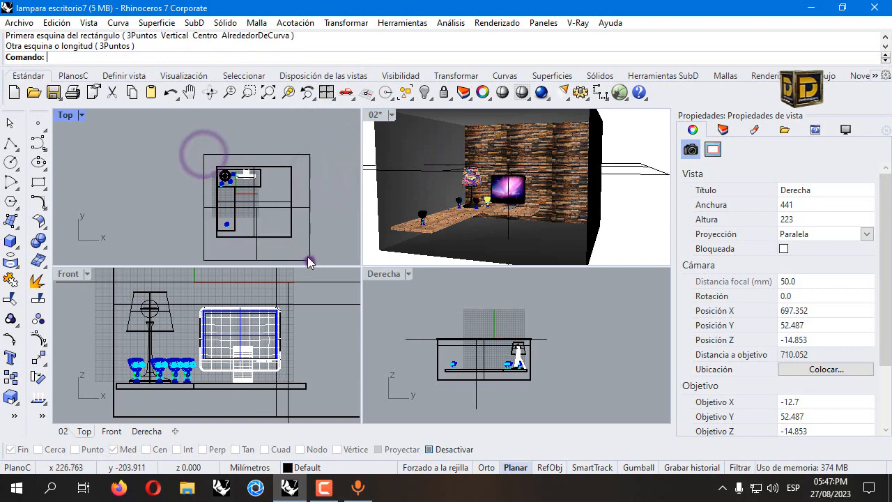
Lower the clipping plane to just above the desk in the Derecha view and make it also clip view 02.
left_click_drag(429, 339, 428, 359)
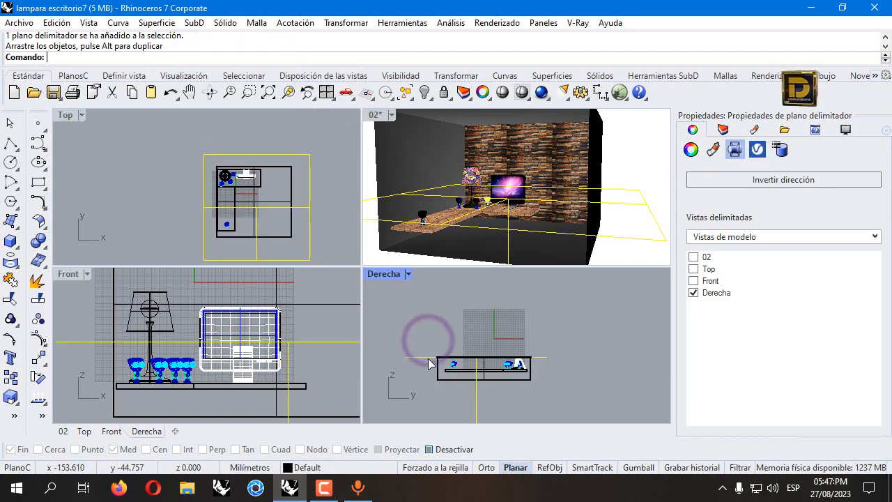
left_click(694, 257)
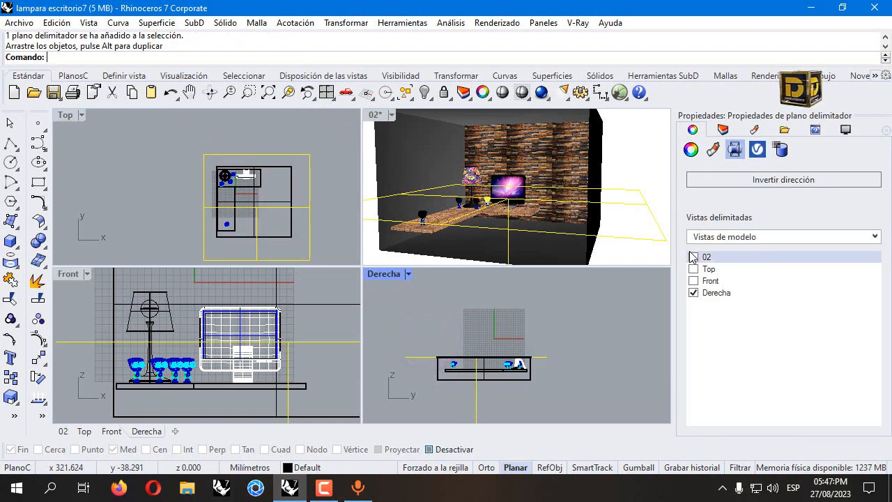
left_click(412, 359)
left_click(475, 389)
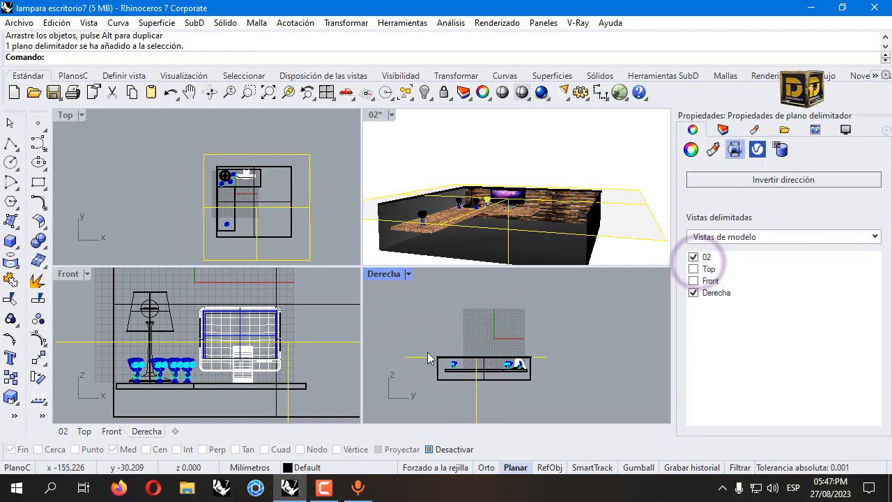
Raise the clipping plane in the Derecha view to the room's ceiling level and fine-tune its position.
left_click_drag(420, 357, 428, 328)
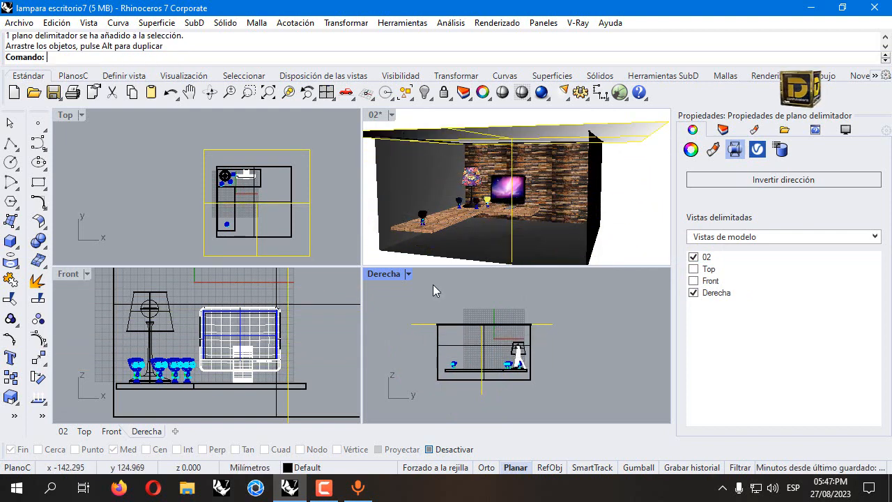
left_click(432, 282)
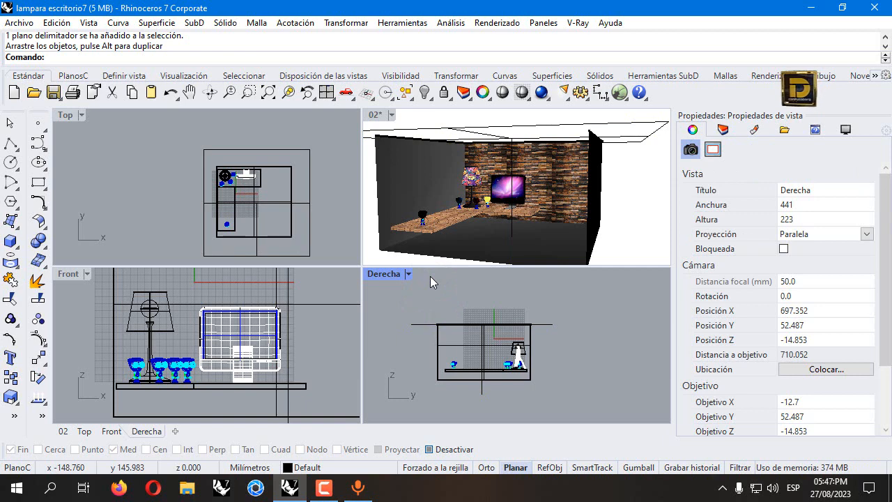
scroll(484, 355, "up", 4)
left_click(482, 352)
mouse_move(482, 352)
left_mouse_down()
mouse_move(479, 418)
mouse_move(481, 361)
left_mouse_up()
Select the room's left wall surface and its floor surface one after the other in view 02.
left_click(418, 163)
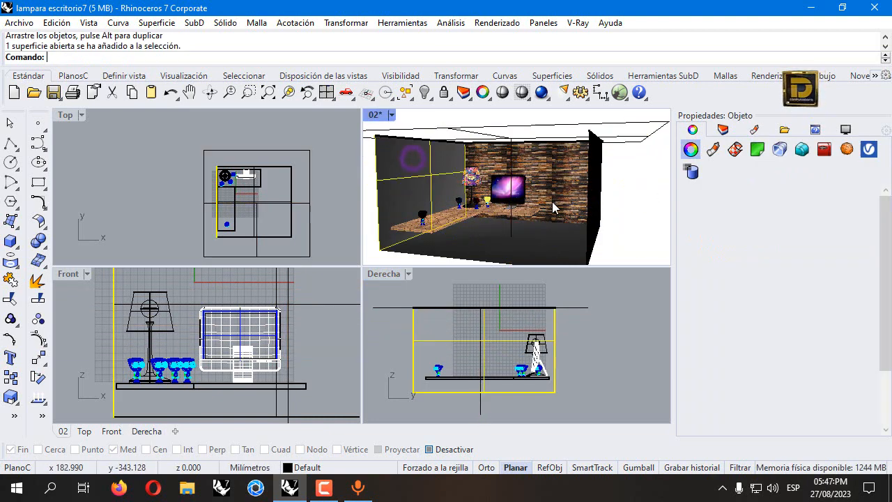
left_click(534, 255)
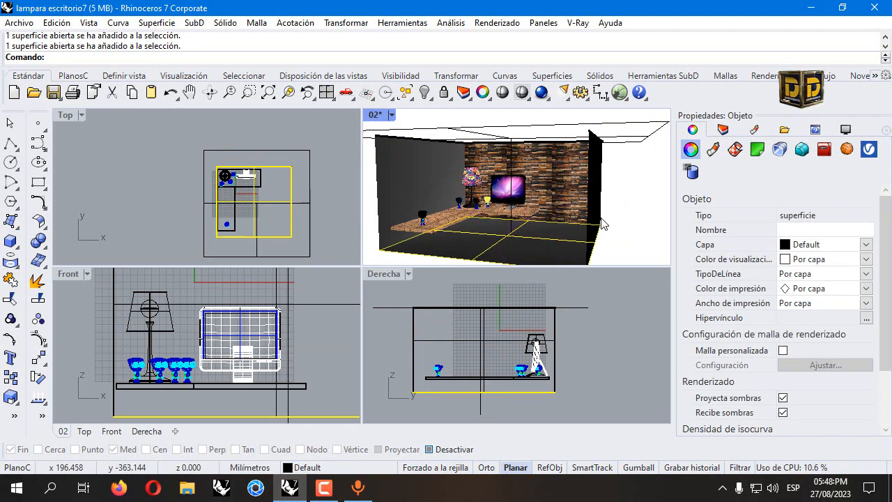